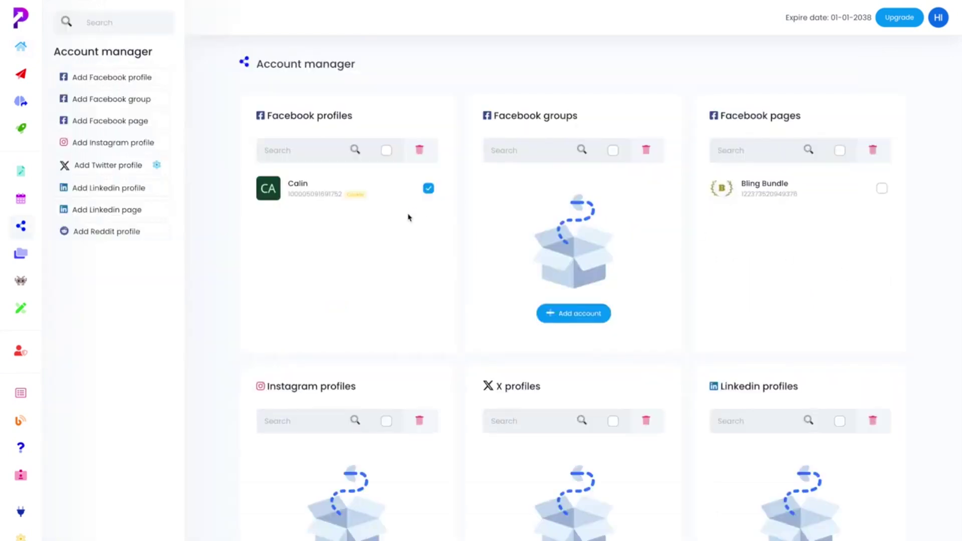
{"action": "scroll", "coordinate": [707, 278], "scroll_direction": "down", "scroll_amount": 5}
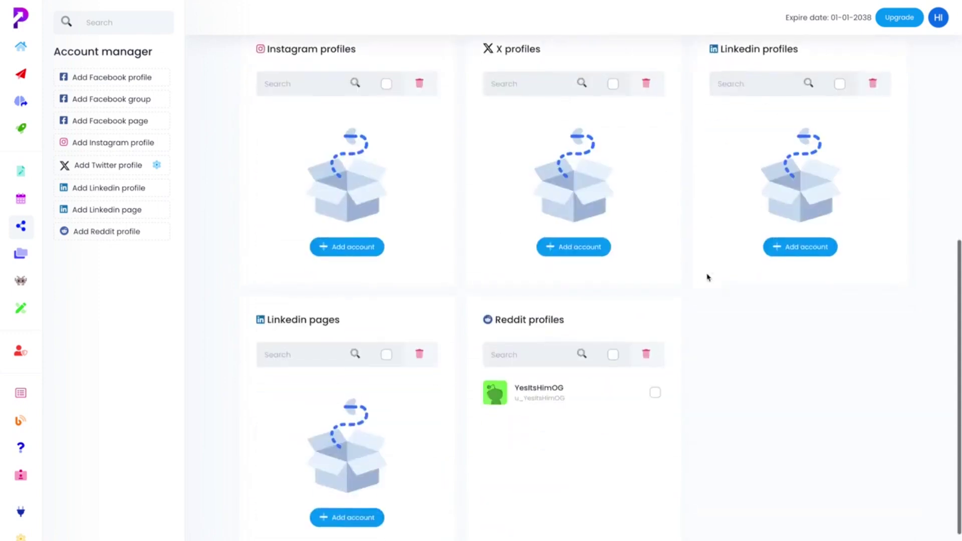
{"action": "scroll", "coordinate": [707, 277], "scroll_direction": "up", "scroll_amount": 5}
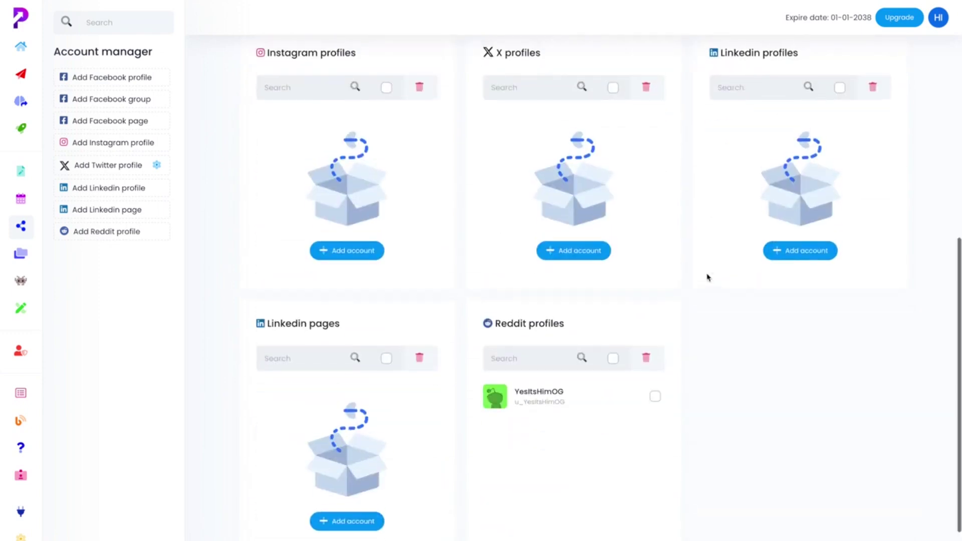
{"action": "scroll", "coordinate": [707, 277], "scroll_direction": "down", "scroll_amount": 1}
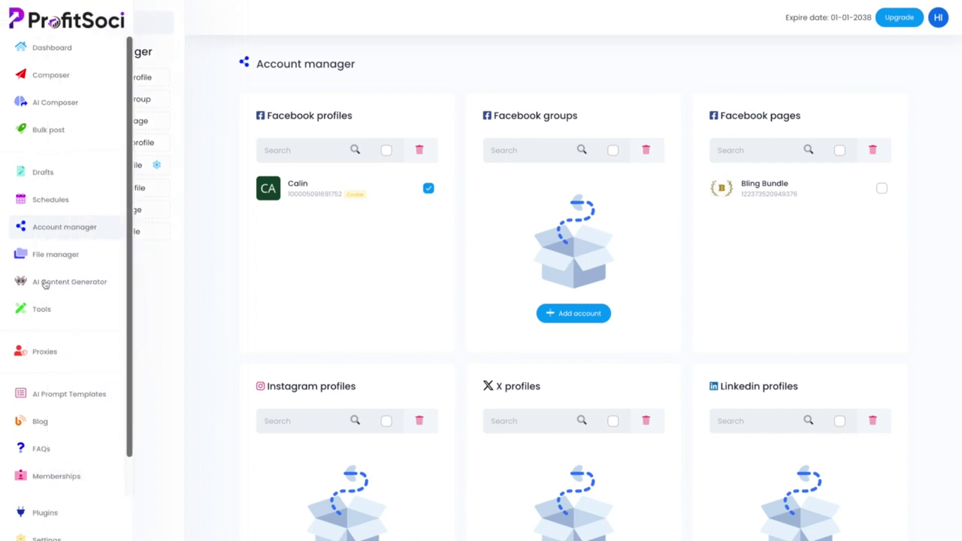
Load the Facebook 'highlights the unique features' template prompt into the AI Content Generator
{"action": "left_click", "coordinate": [46, 285]}
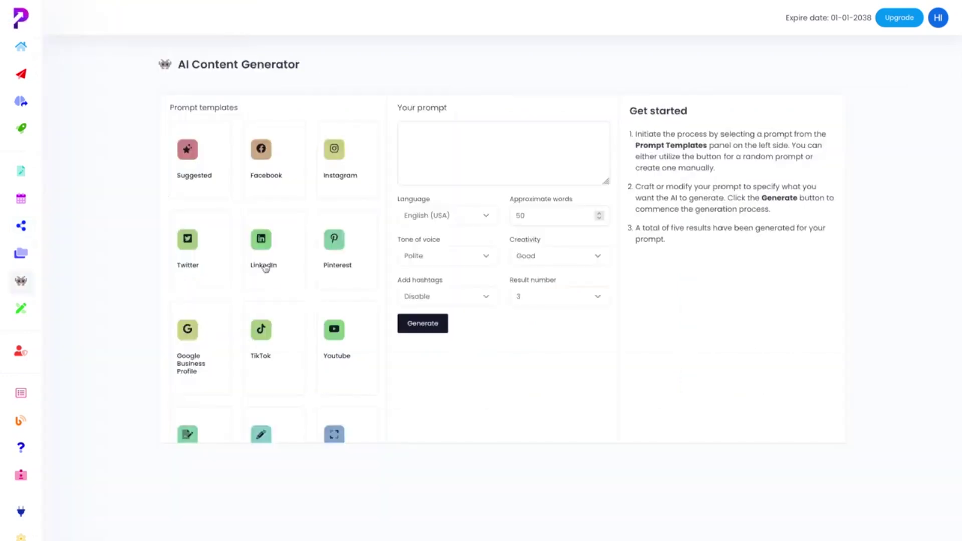
{"action": "scroll", "coordinate": [264, 270], "scroll_direction": "down", "scroll_amount": 2}
{"action": "scroll", "coordinate": [275, 288], "scroll_direction": "down", "scroll_amount": 1}
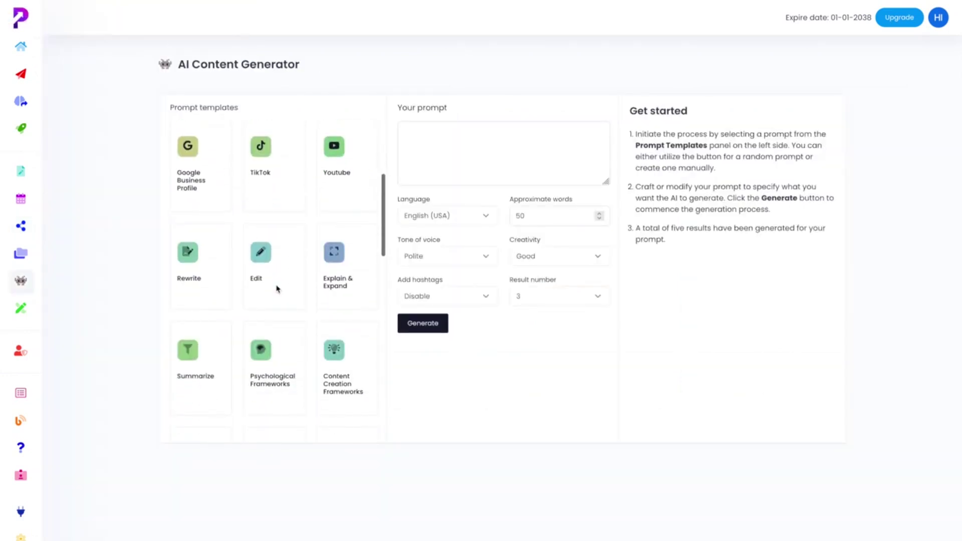
{"action": "scroll", "coordinate": [204, 338], "scroll_direction": "down", "scroll_amount": 2}
{"action": "scroll", "coordinate": [273, 185], "scroll_direction": "up", "scroll_amount": 4}
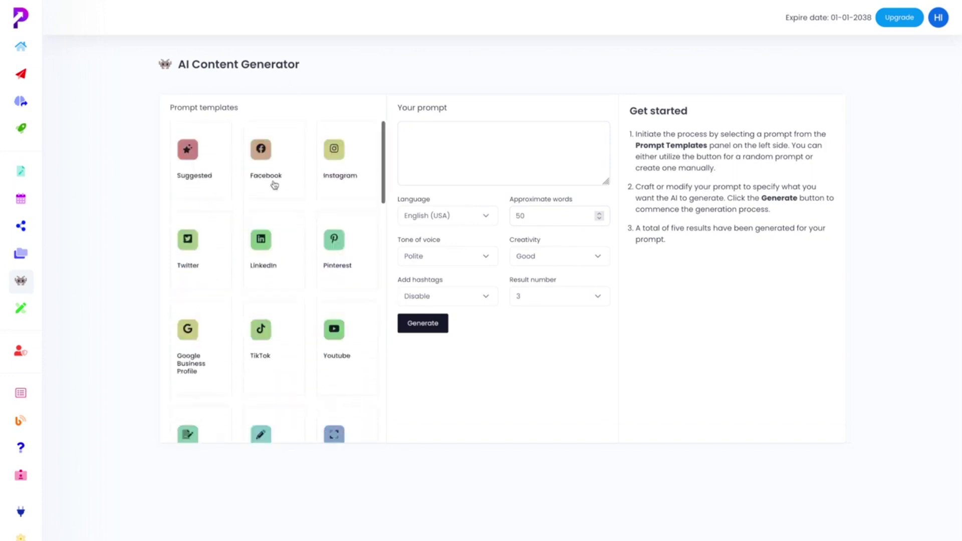
{"action": "left_click", "coordinate": [273, 185]}
{"action": "scroll", "coordinate": [273, 262], "scroll_direction": "down", "scroll_amount": 3}
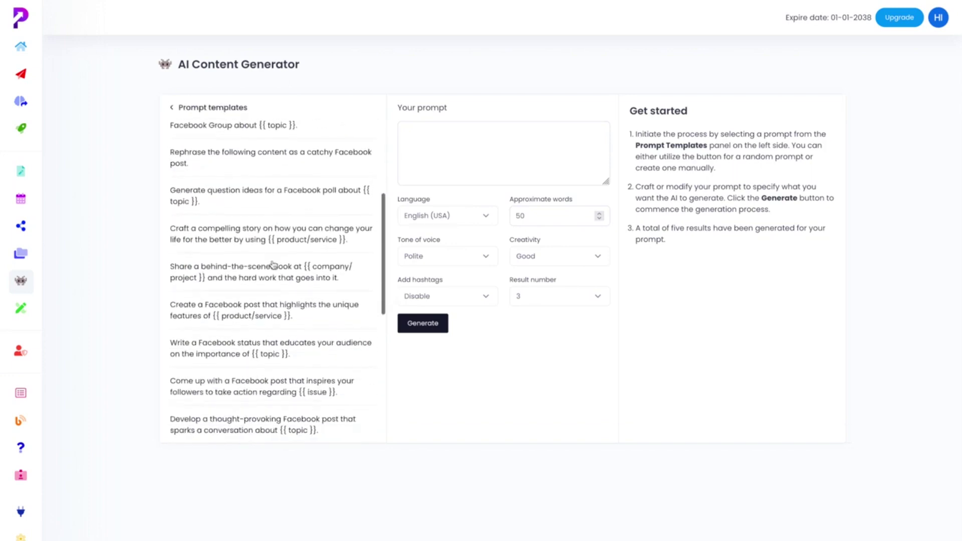
{"action": "scroll", "coordinate": [273, 265], "scroll_direction": "down", "scroll_amount": 1}
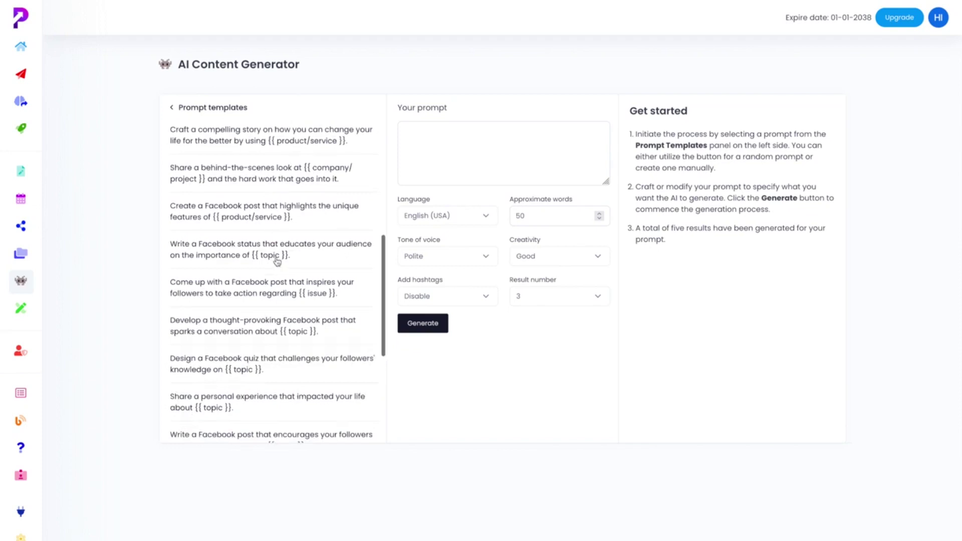
{"action": "scroll", "coordinate": [274, 262], "scroll_direction": "up", "scroll_amount": 1}
{"action": "left_click", "coordinate": [274, 241]}
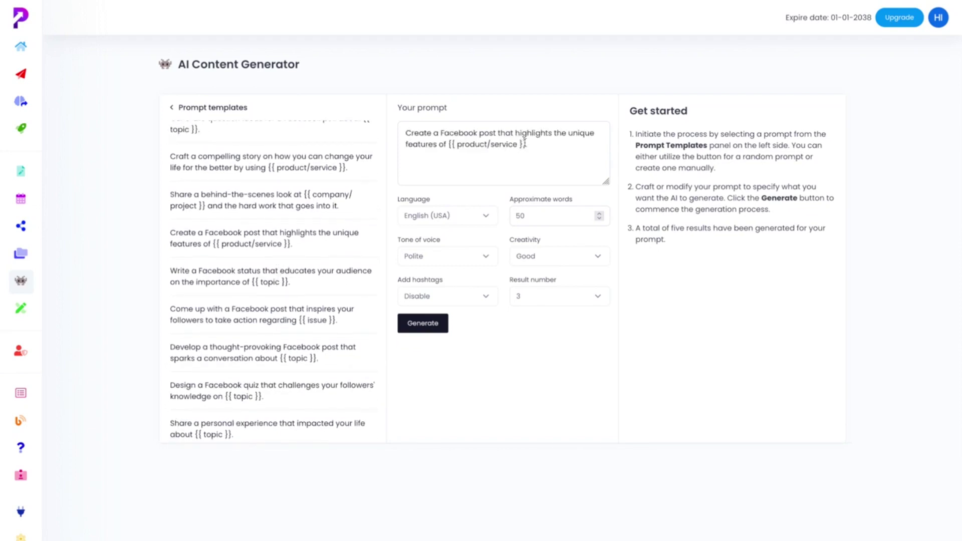
Select the {{ product/service }} placeholder in the prompt so it can be replaced
{"action": "left_click_drag", "start_coordinate": [527, 144], "coordinate": [450, 144]}
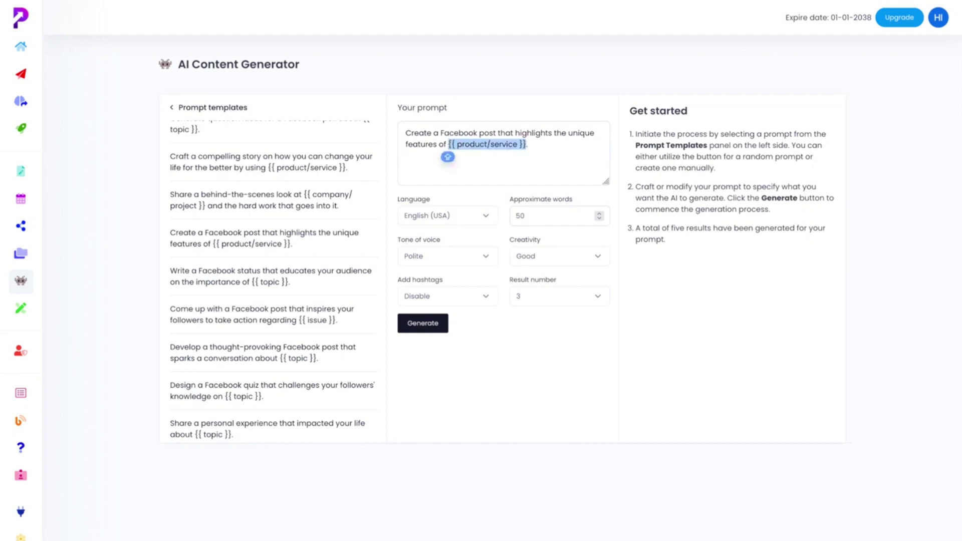
{"action": "type", "text": "ProfitSo"}
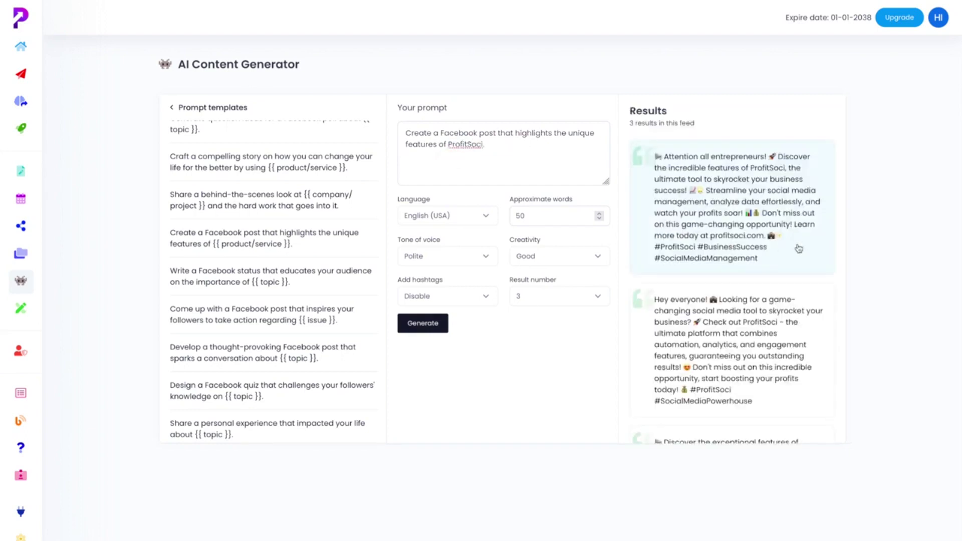
{"action": "scroll", "coordinate": [798, 248], "scroll_direction": "down", "scroll_amount": 1}
{"action": "scroll", "coordinate": [798, 249], "scroll_direction": "down", "scroll_amount": 2}
{"action": "scroll", "coordinate": [798, 248], "scroll_direction": "up", "scroll_amount": 2}
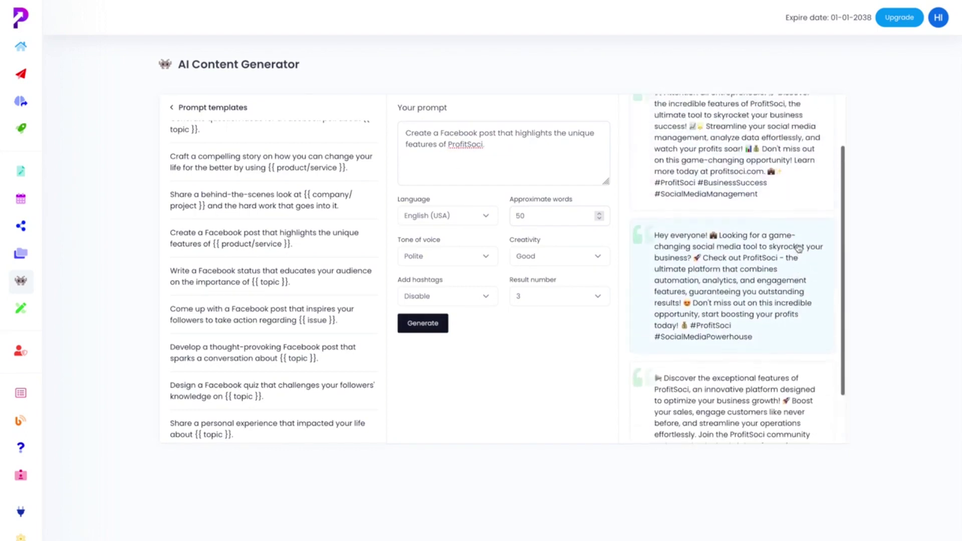
{"action": "scroll", "coordinate": [798, 248], "scroll_direction": "up", "scroll_amount": 2}
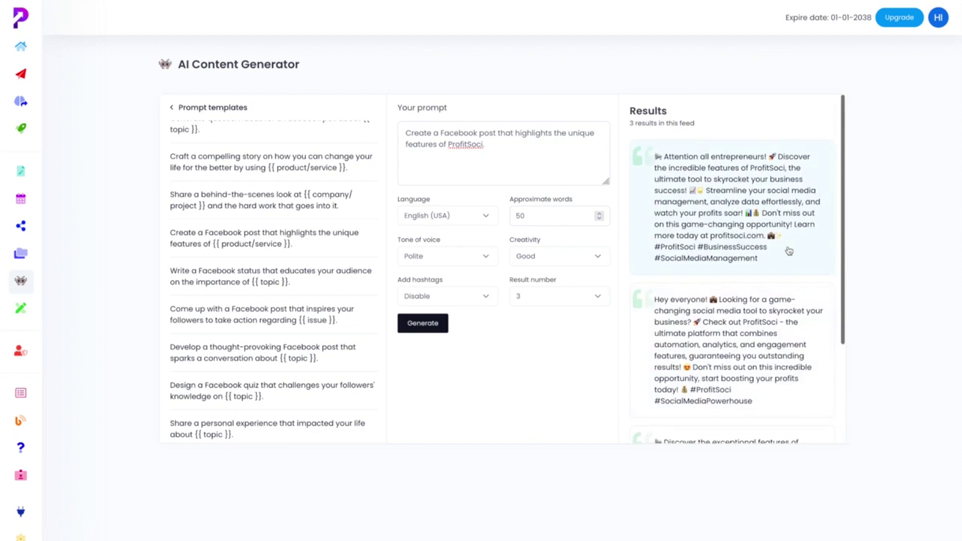
{"action": "left_click", "coordinate": [787, 250]}
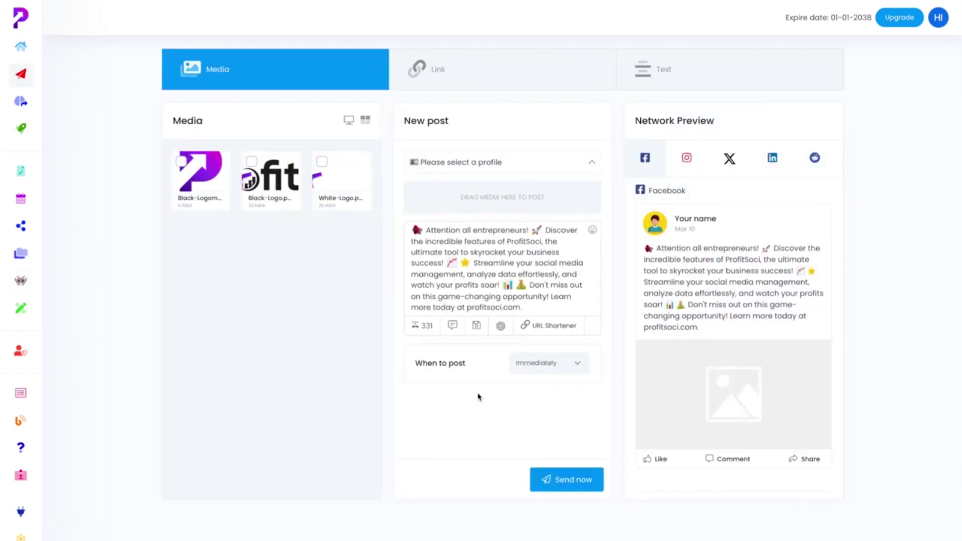
{"action": "left_click", "coordinate": [688, 162]}
{"action": "left_click", "coordinate": [741, 166]}
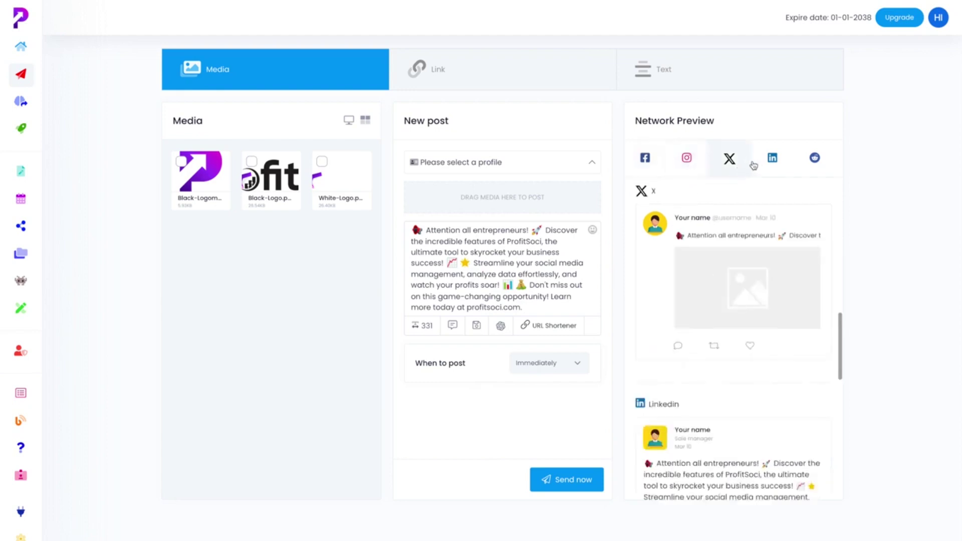
{"action": "left_click", "coordinate": [770, 160]}
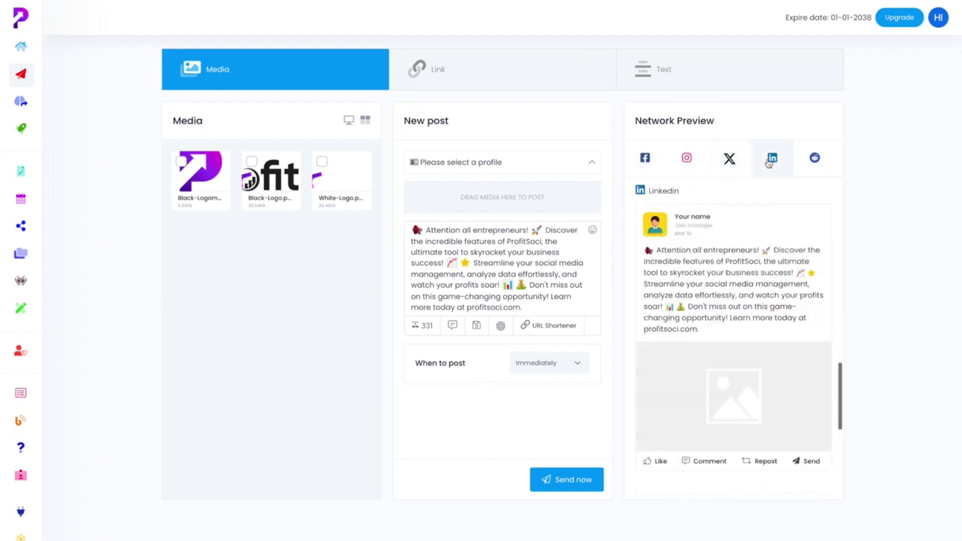
{"action": "left_click", "coordinate": [254, 165]}
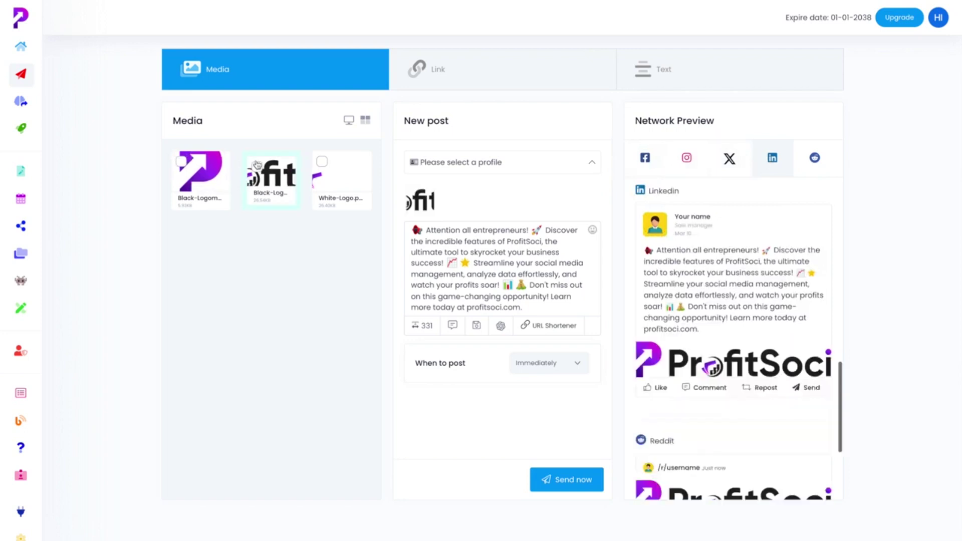
{"action": "left_click", "coordinate": [687, 152]}
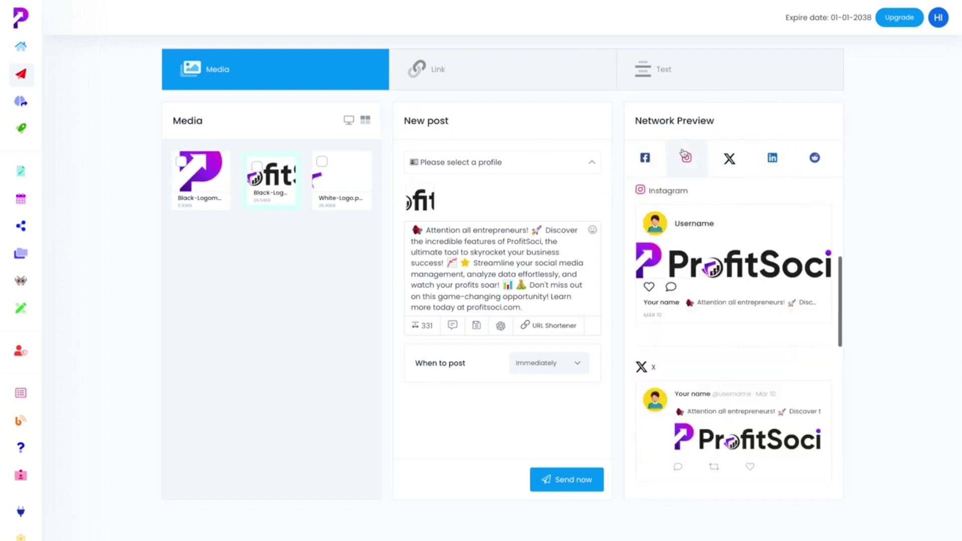
{"action": "left_click", "coordinate": [730, 162]}
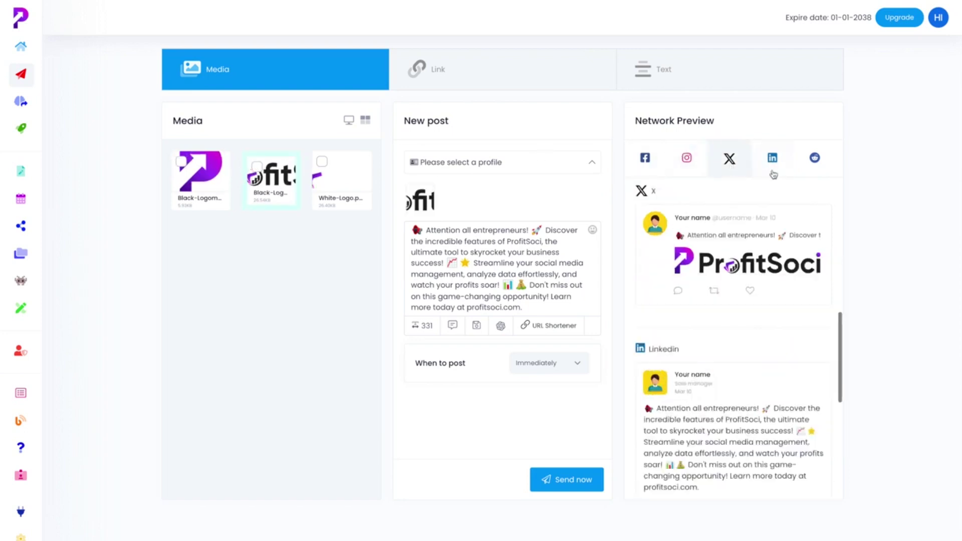
{"action": "left_click", "coordinate": [772, 167]}
{"action": "left_click", "coordinate": [813, 167]}
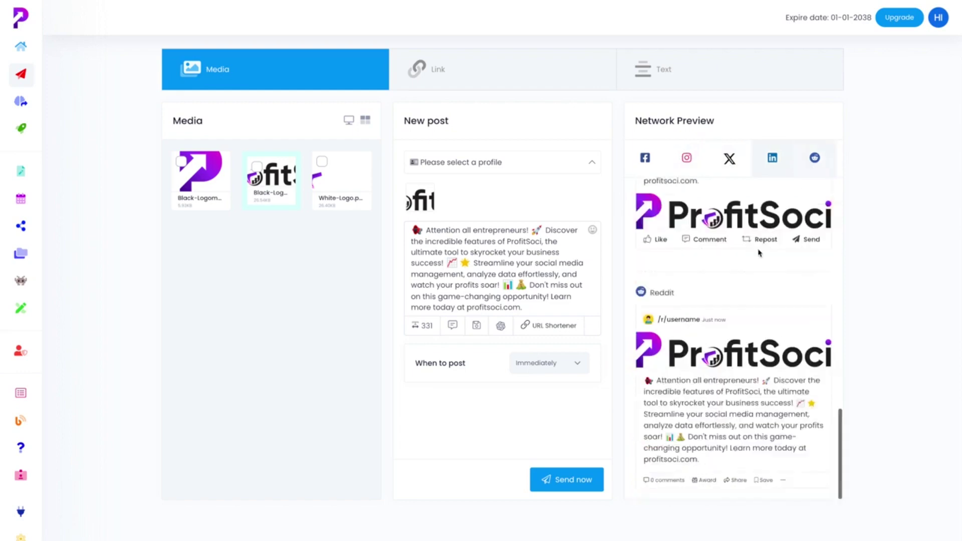
{"action": "scroll", "coordinate": [749, 284], "scroll_direction": "up", "scroll_amount": 3}
{"action": "scroll", "coordinate": [750, 283], "scroll_direction": "up", "scroll_amount": 2}
{"action": "scroll", "coordinate": [749, 284], "scroll_direction": "up", "scroll_amount": 10}
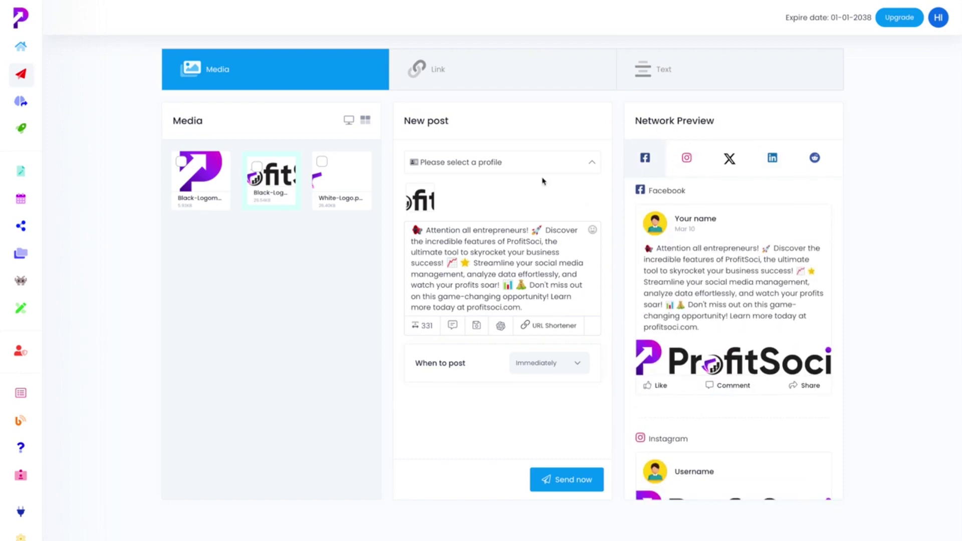
Send the logo post immediately to the connected Facebook profile
{"action": "left_click", "coordinate": [564, 167]}
{"action": "scroll", "coordinate": [516, 462], "scroll_direction": "down", "scroll_amount": 2}
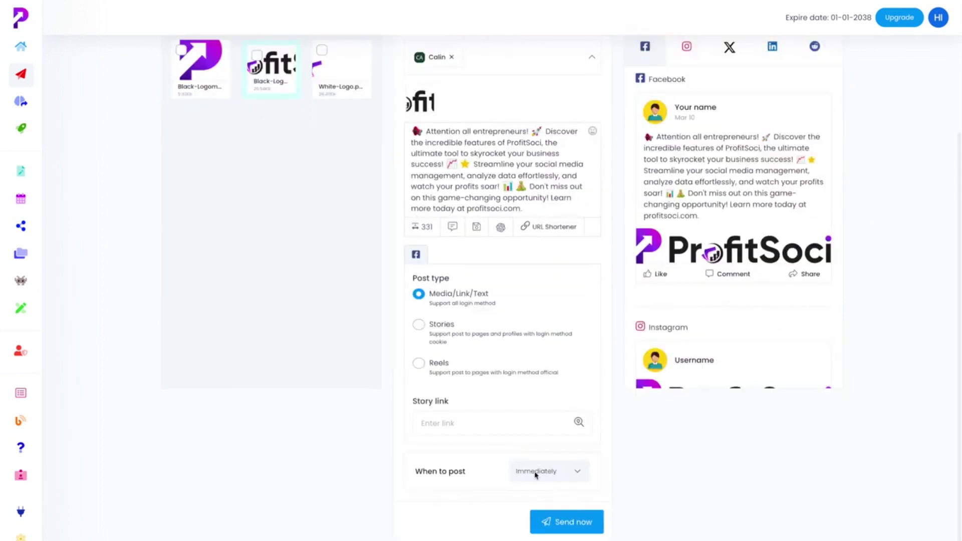
{"action": "scroll", "coordinate": [536, 474], "scroll_direction": "up", "scroll_amount": 2}
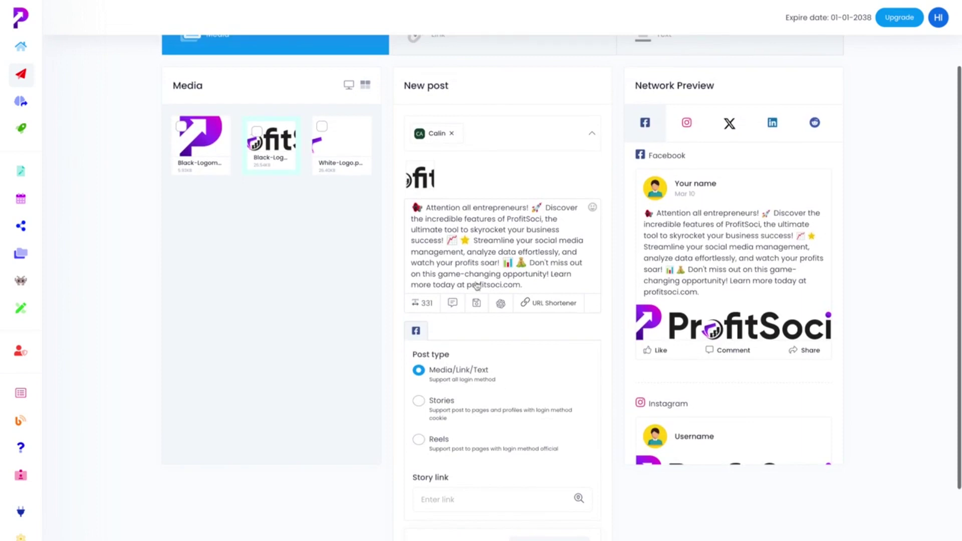
{"action": "scroll", "coordinate": [490, 187], "scroll_direction": "up", "scroll_amount": 1}
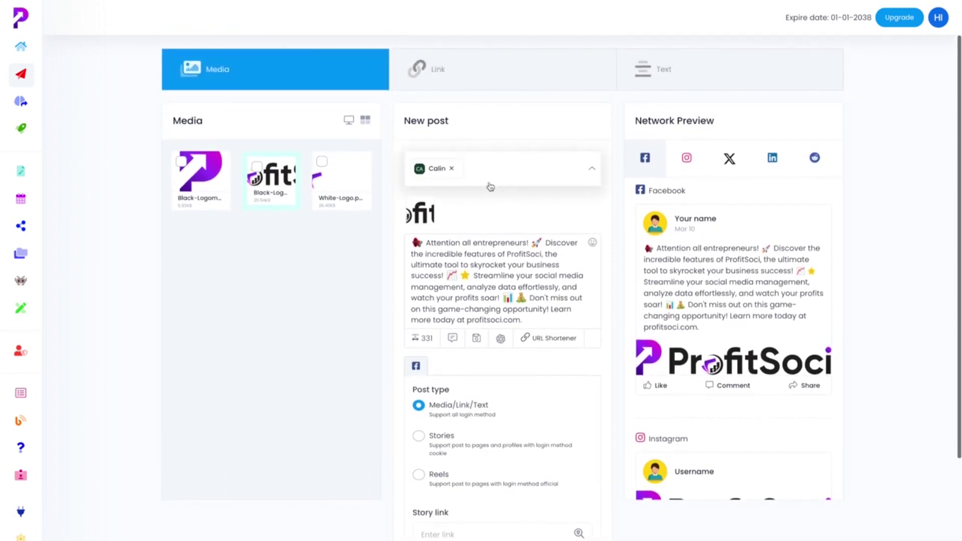
{"action": "scroll", "coordinate": [491, 187], "scroll_direction": "down", "scroll_amount": 2}
{"action": "scroll", "coordinate": [491, 185], "scroll_direction": "down", "scroll_amount": 1}
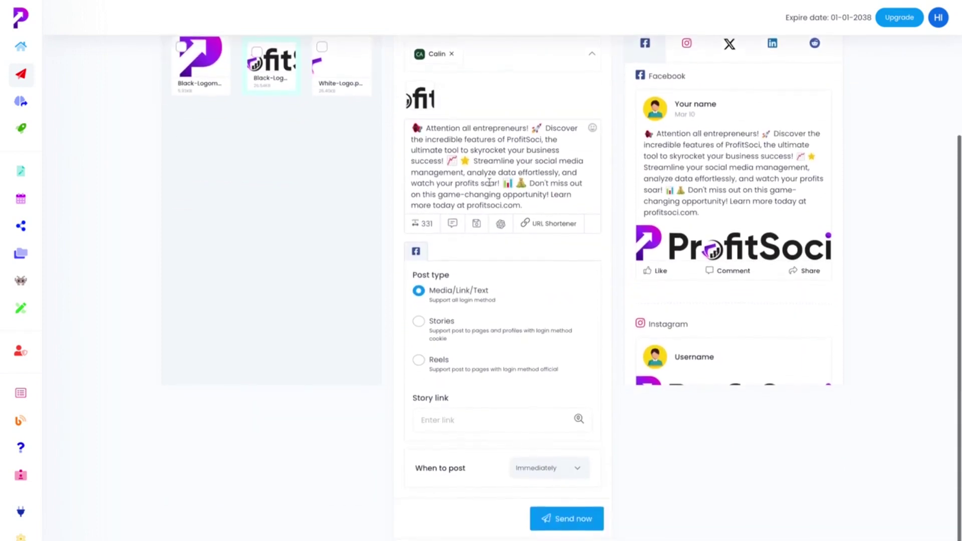
{"action": "left_click", "coordinate": [548, 520]}
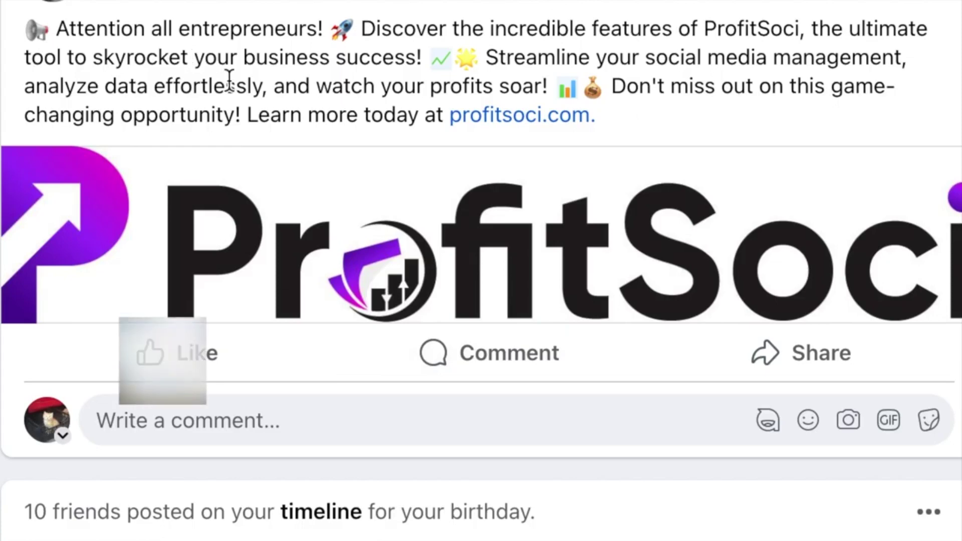
Like the published ProfitSoci logo post on the Facebook timeline
{"action": "left_click", "coordinate": [177, 354]}
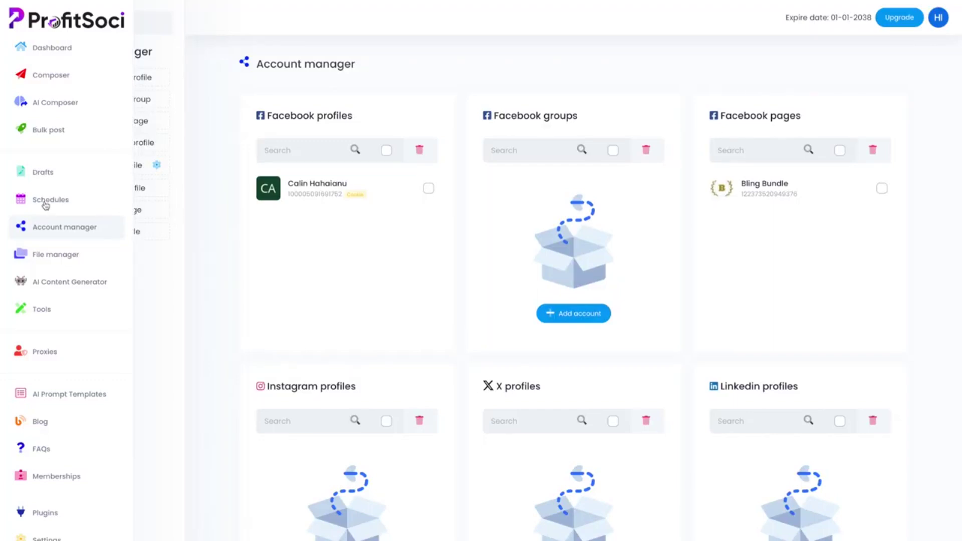
View the Schedules calendar and the empty Drafts page
{"action": "left_click", "coordinate": [79, 207]}
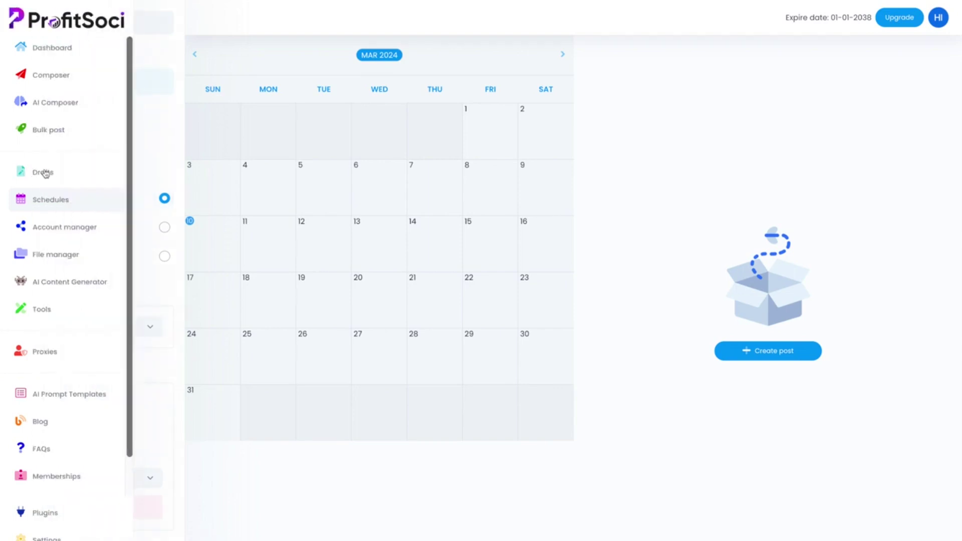
{"action": "left_click", "coordinate": [44, 172]}
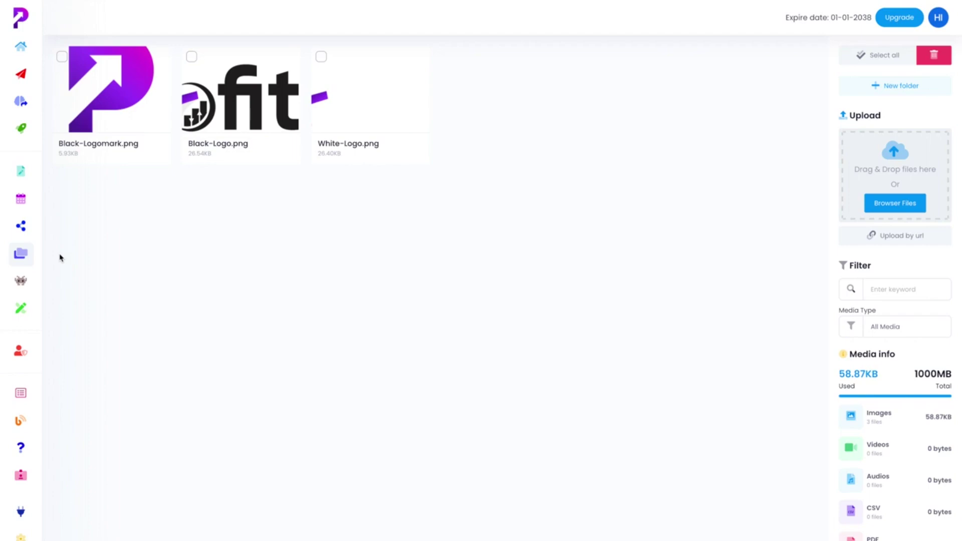
Browse AI Prompt Templates and the Caption tool, then bring up the Watermark tool
{"action": "left_click", "coordinate": [20, 393]}
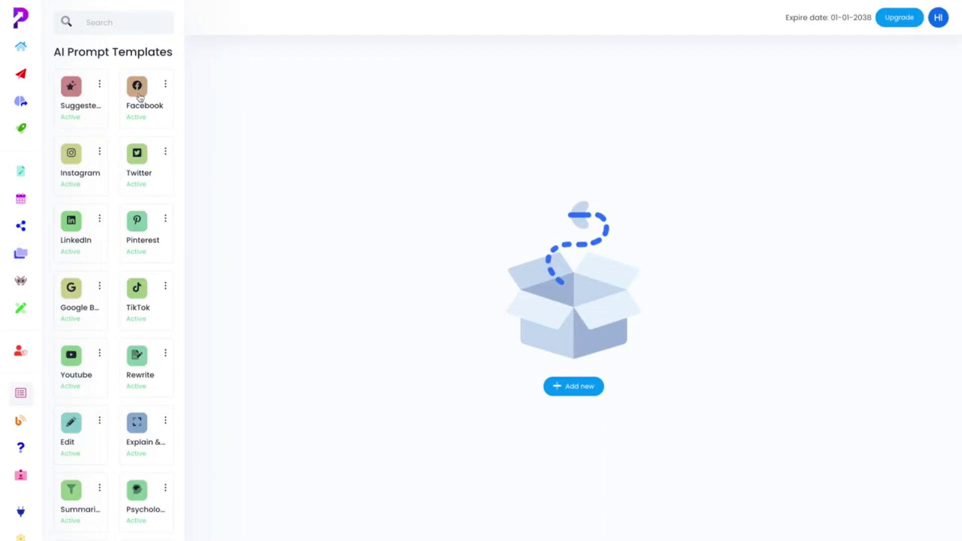
{"action": "mouse_move", "coordinate": [21, 256]}
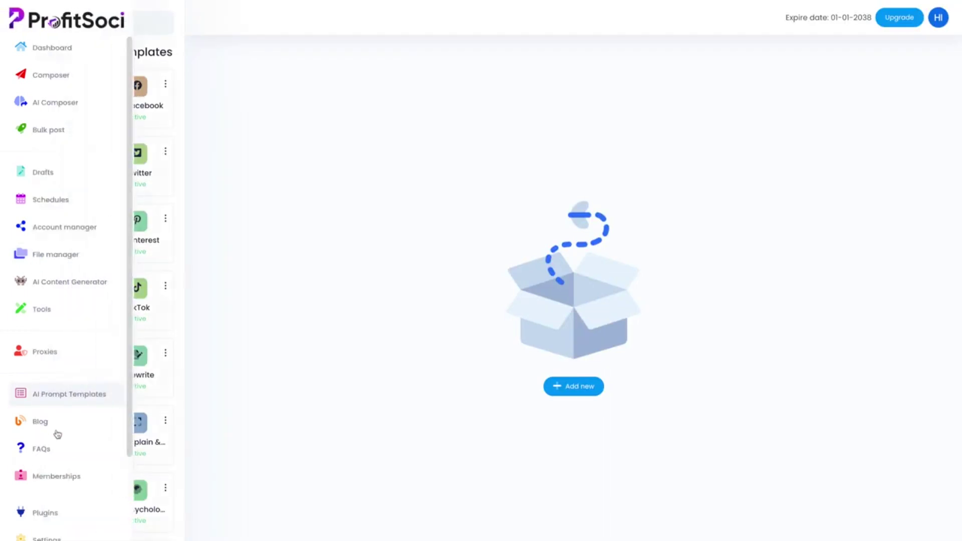
{"action": "left_click", "coordinate": [41, 310]}
{"action": "left_click", "coordinate": [51, 338]}
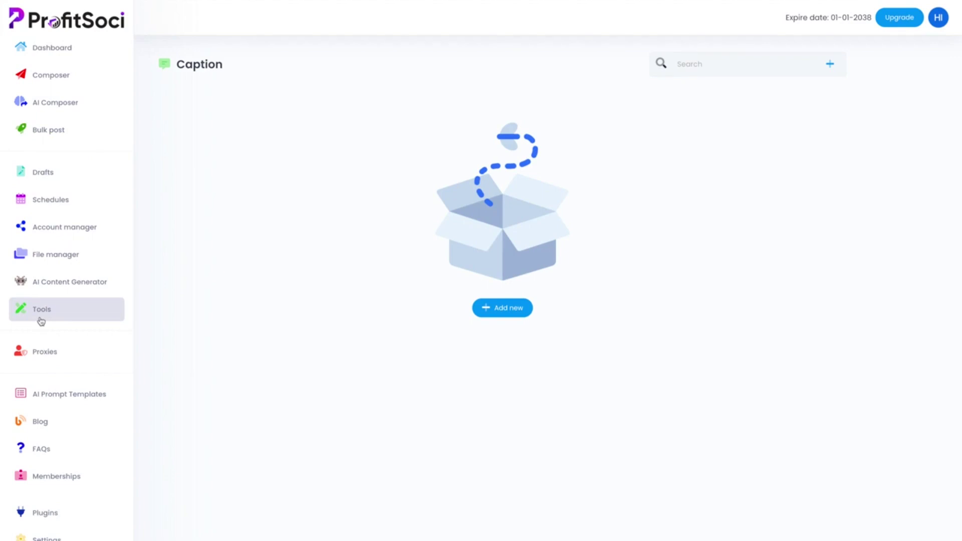
{"action": "left_click", "coordinate": [41, 309]}
{"action": "left_click", "coordinate": [50, 374]}
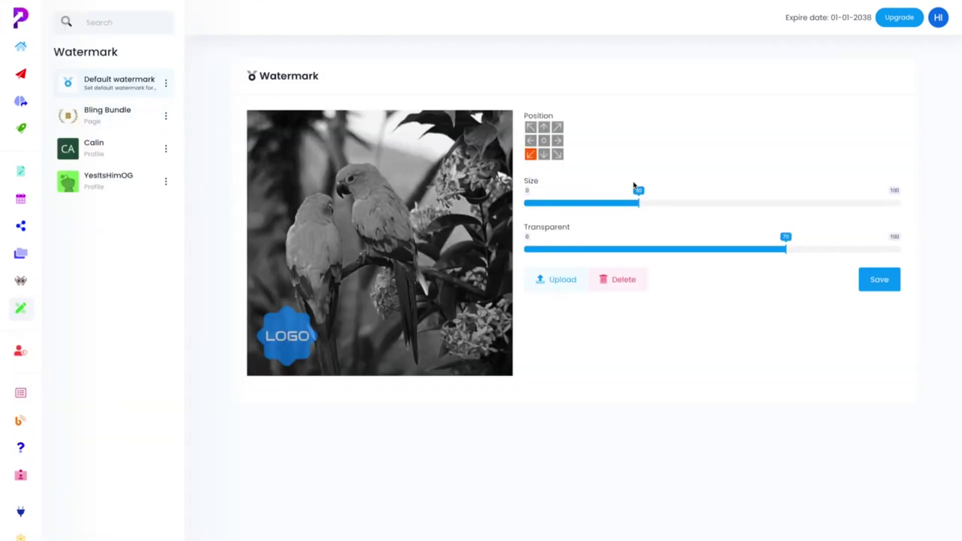
Set the watermark logo size to 48 and transparency to about 73, then centre it
{"action": "mouse_move", "coordinate": [643, 203]}
{"action": "left_mouse_down"}
{"action": "mouse_move", "coordinate": [773, 220]}
{"action": "mouse_move", "coordinate": [704, 212]}
{"action": "left_mouse_up"}
{"action": "left_click", "coordinate": [768, 251]}
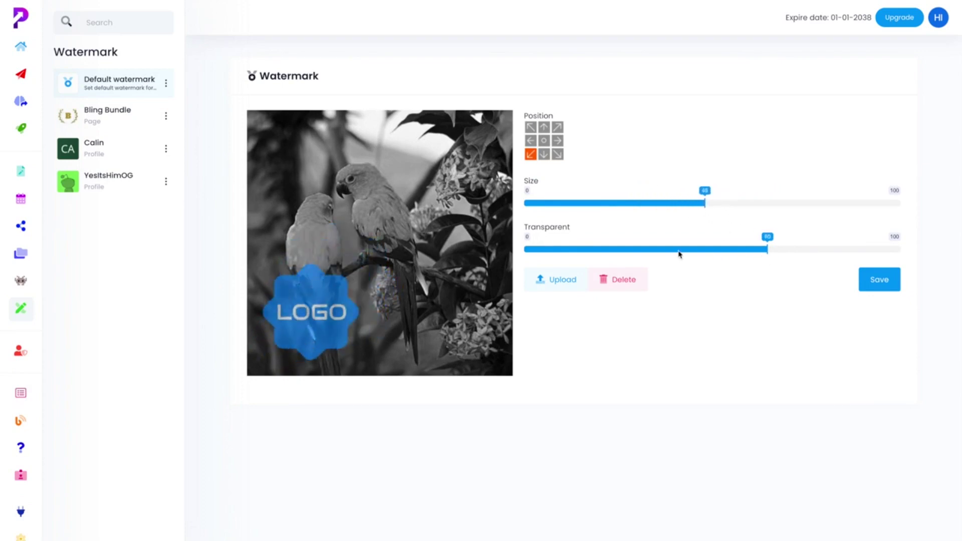
{"action": "left_click_drag", "start_coordinate": [621, 249], "coordinate": [804, 259]}
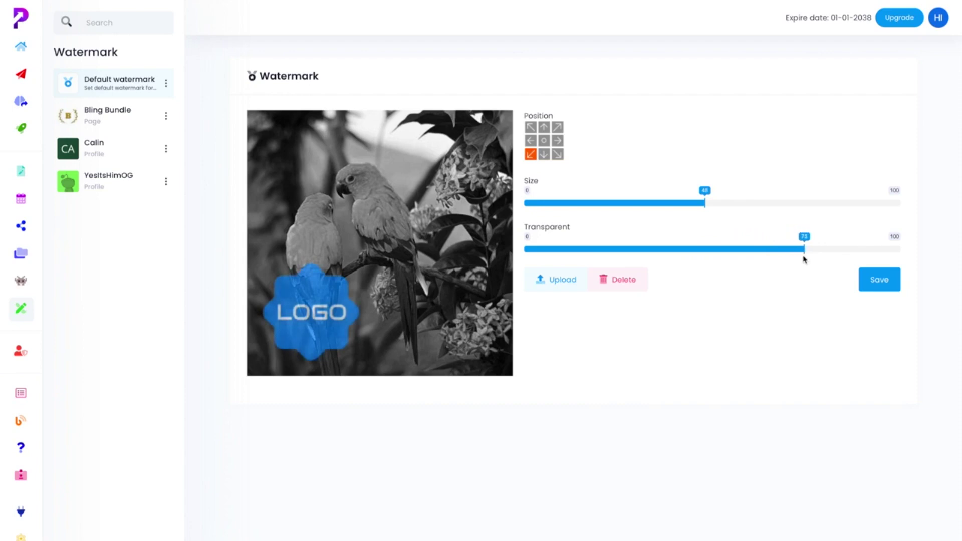
{"action": "left_click", "coordinate": [544, 142]}
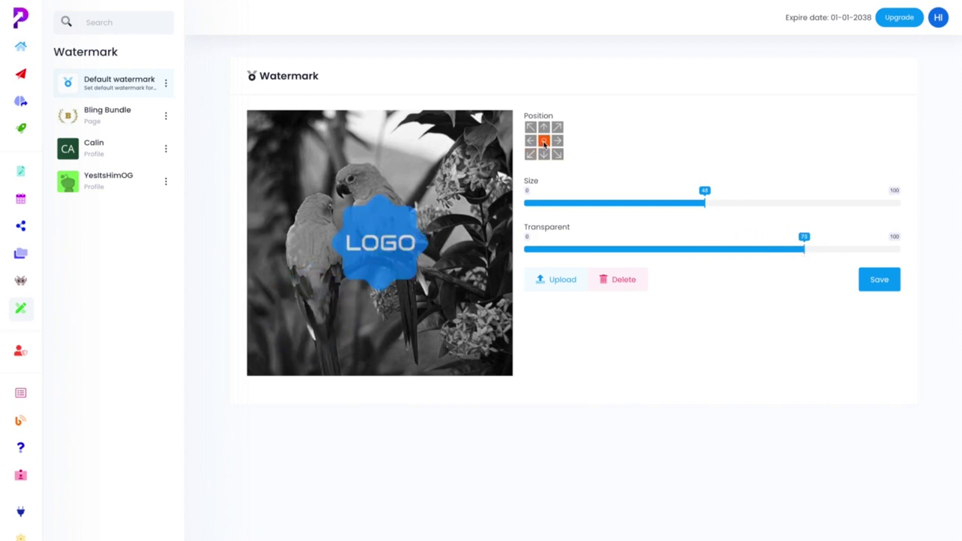